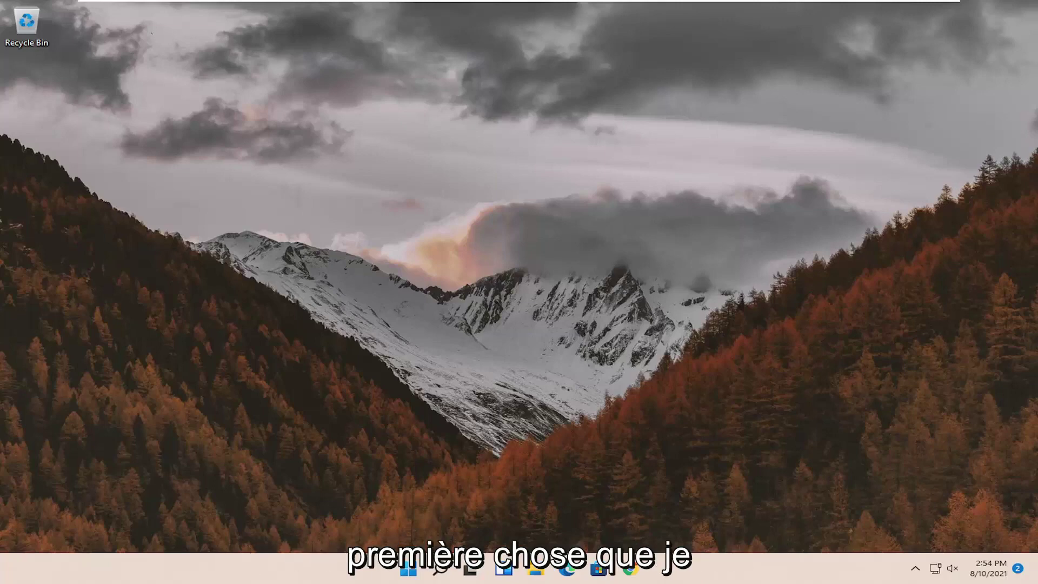
Search 'adjust' and set Performance Options visual effects to 'Adjust for best appearance'.
left_click(437, 574)
type("adjust")
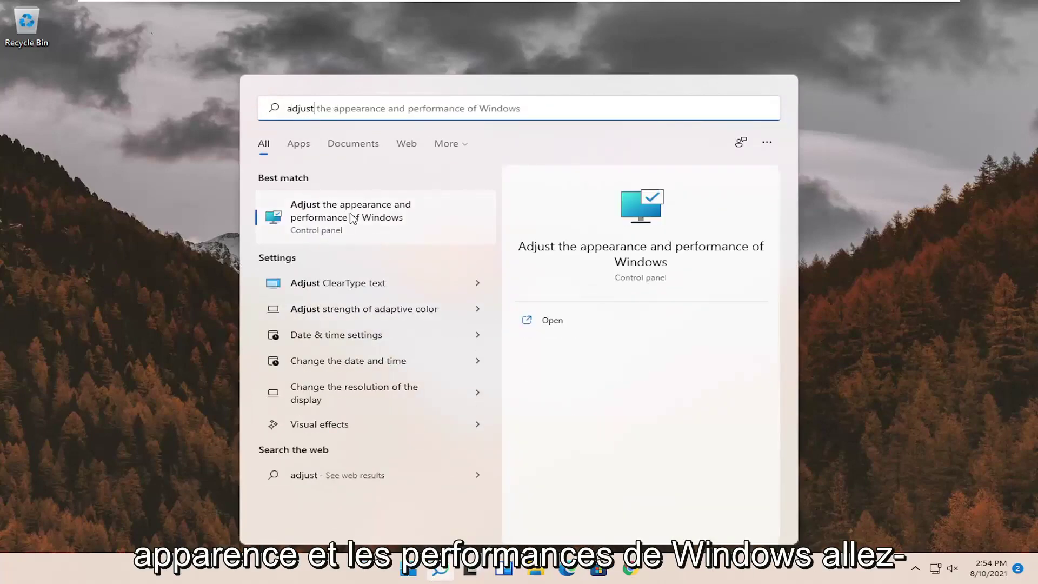
left_click(352, 218)
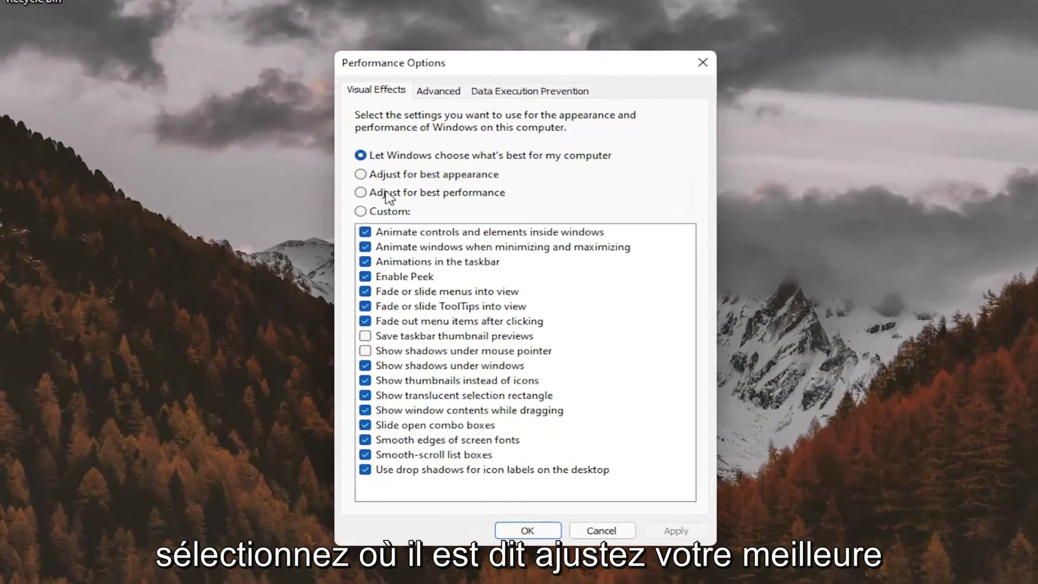
left_click(392, 176)
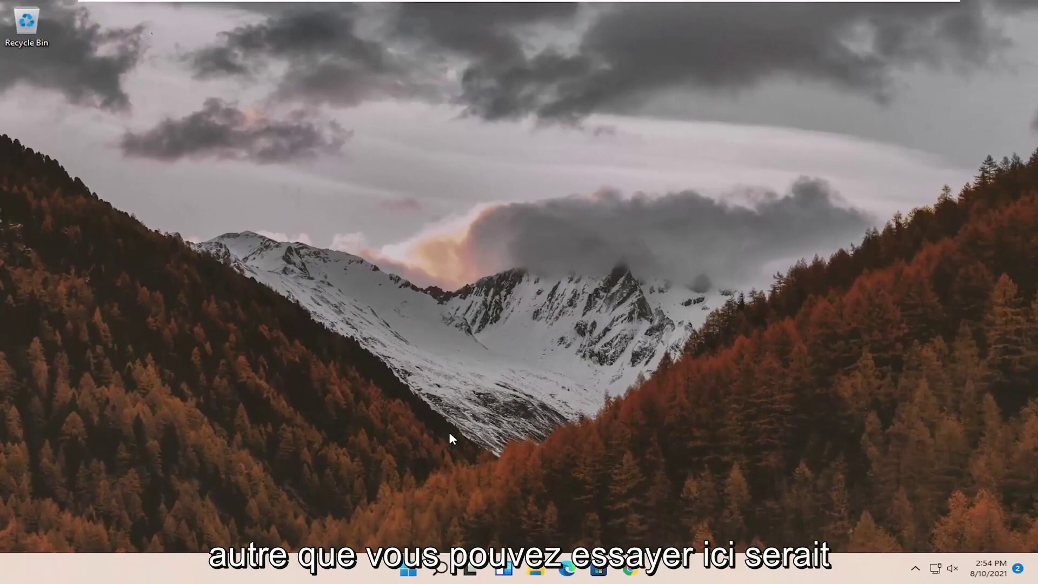
Search 'regedit' and run Registry Editor as administrator, approving the UAC prompt.
left_click(440, 571)
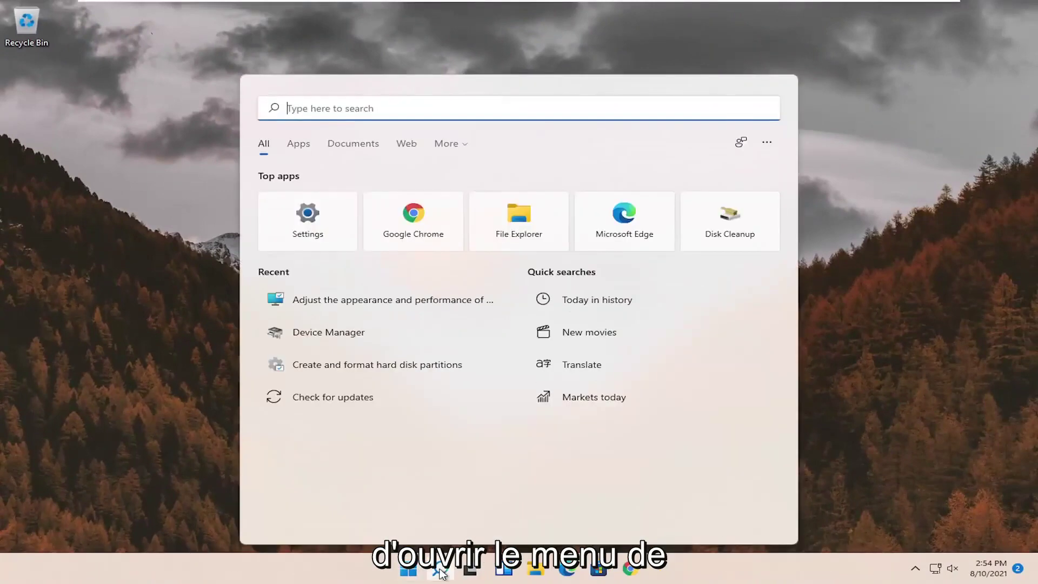
type("regedit")
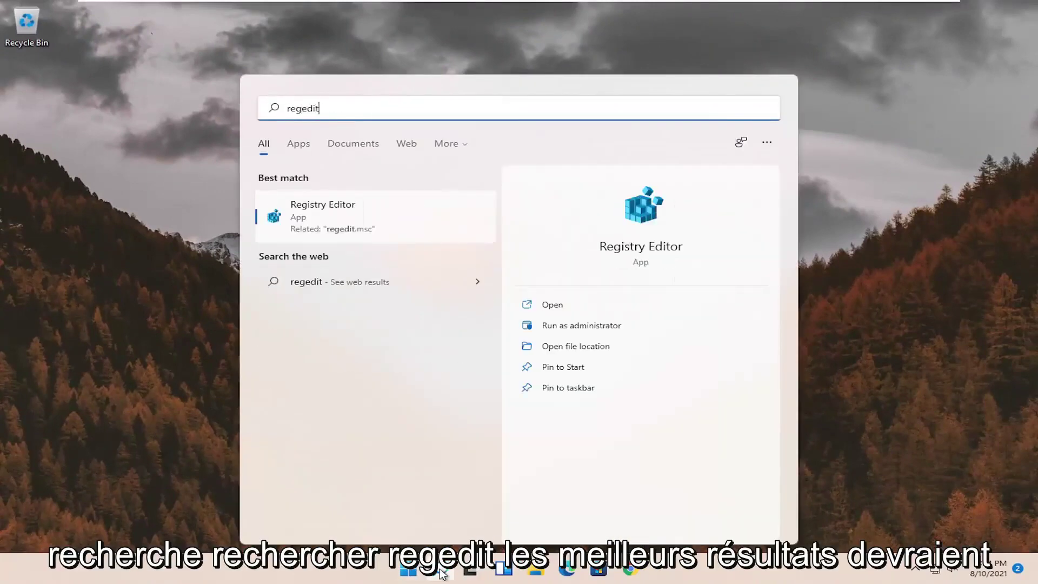
right_click(321, 217)
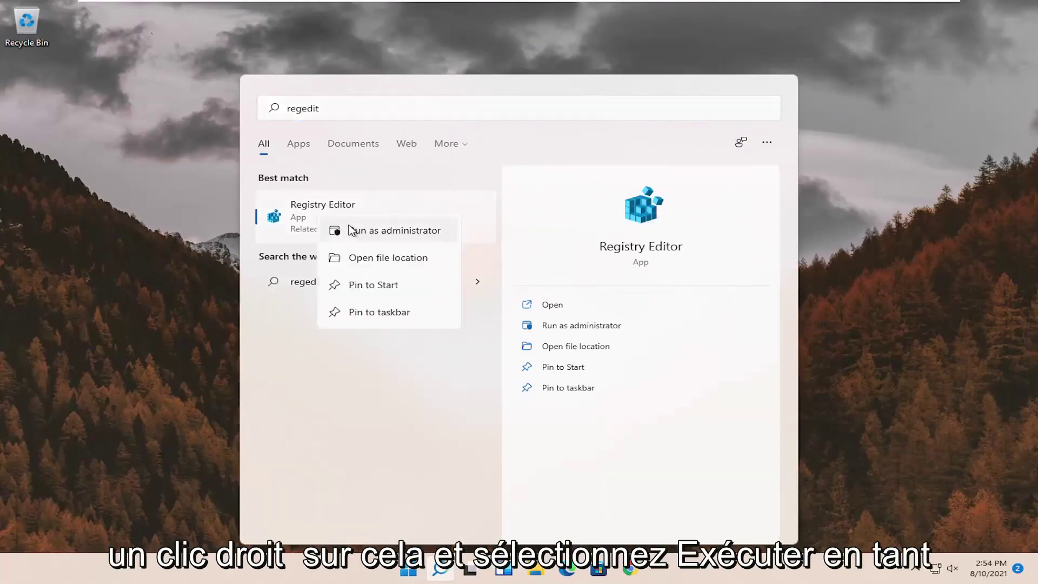
left_click(420, 236)
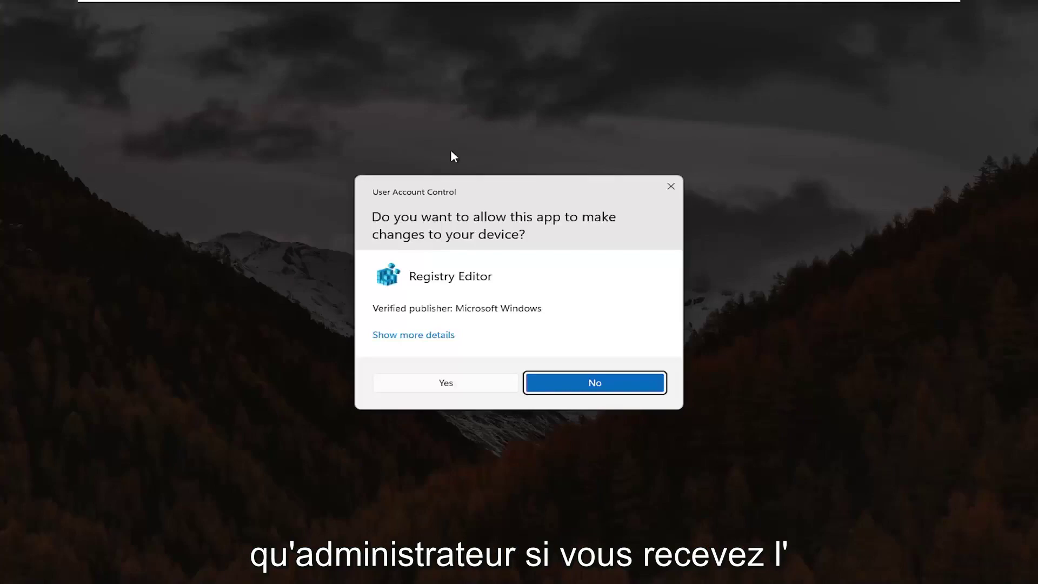
left_click(446, 383)
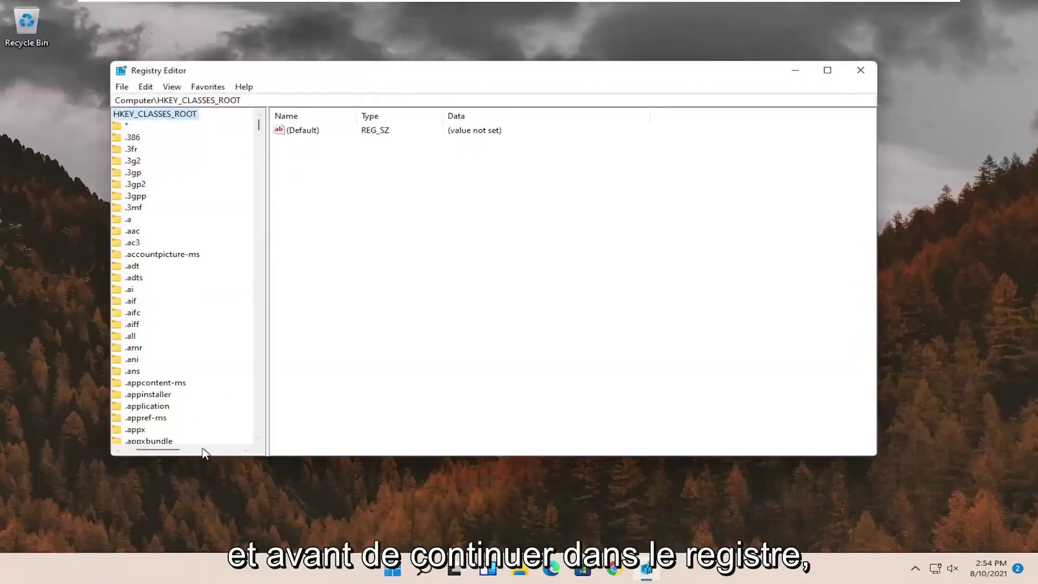
Collapse HKEY_CLASSES_ROOT and select the Computer root to show all five hives.
left_click_drag(178, 450, 121, 450)
left_click(134, 126)
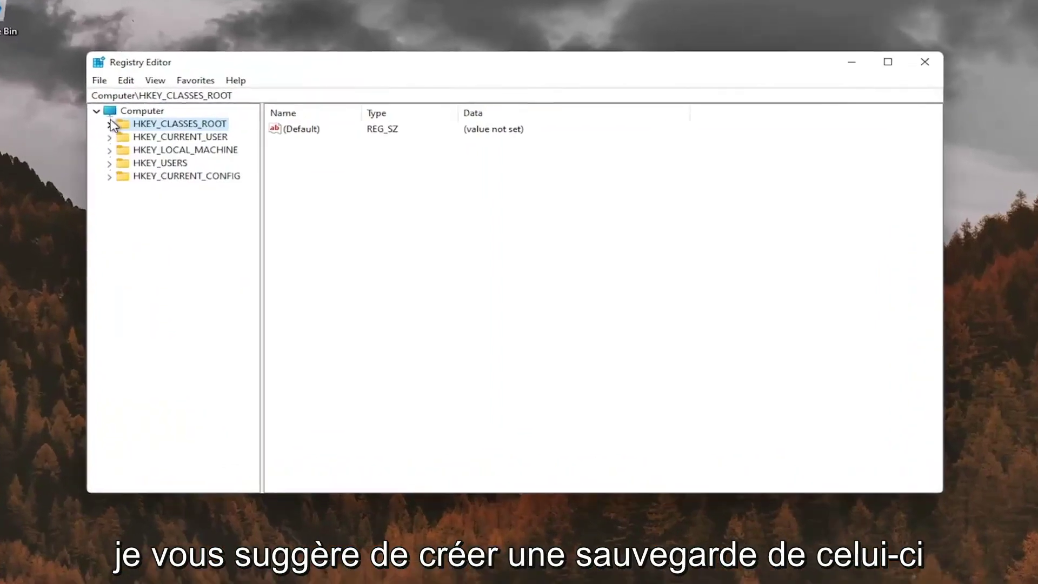
left_click(142, 112)
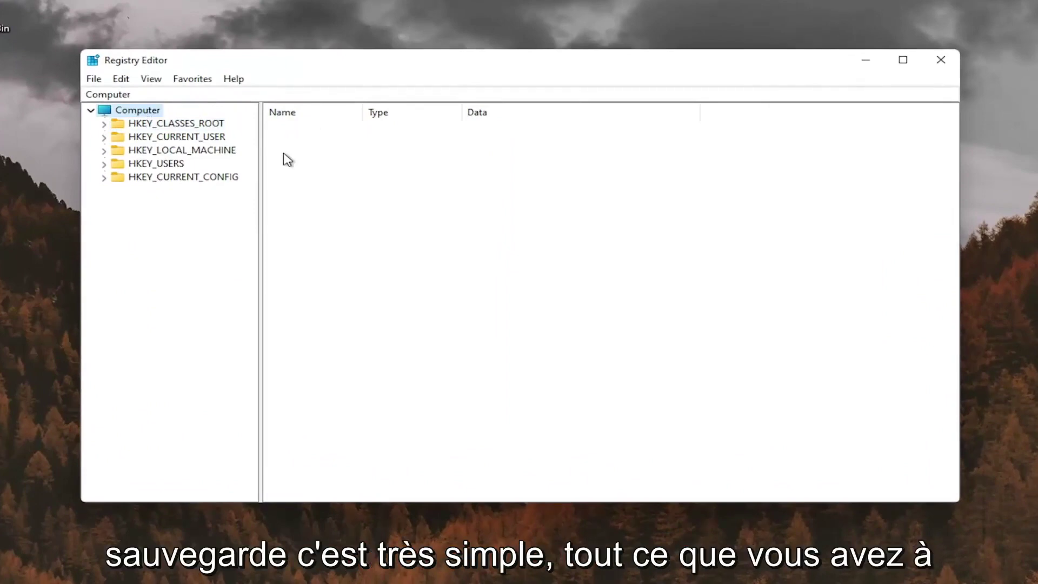
Open File > Export with the Desktop as backup location, then cancel it.
left_click(95, 79)
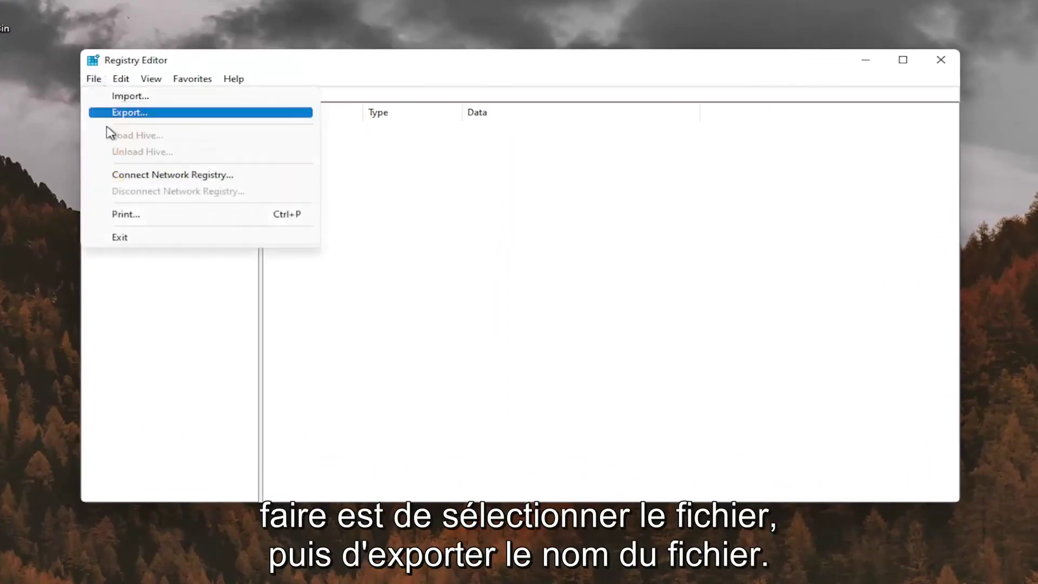
left_click(134, 114)
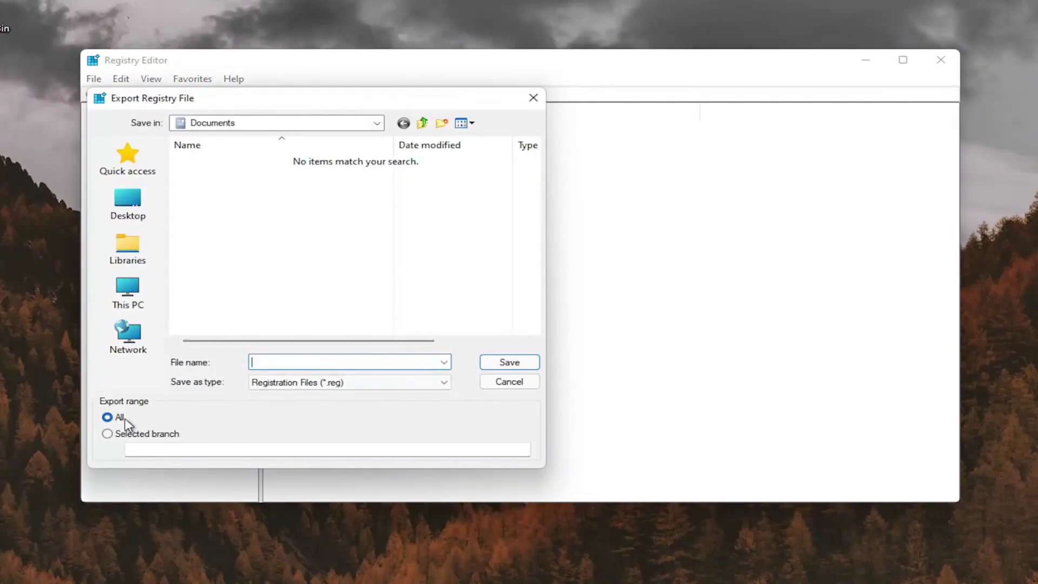
left_click(128, 204)
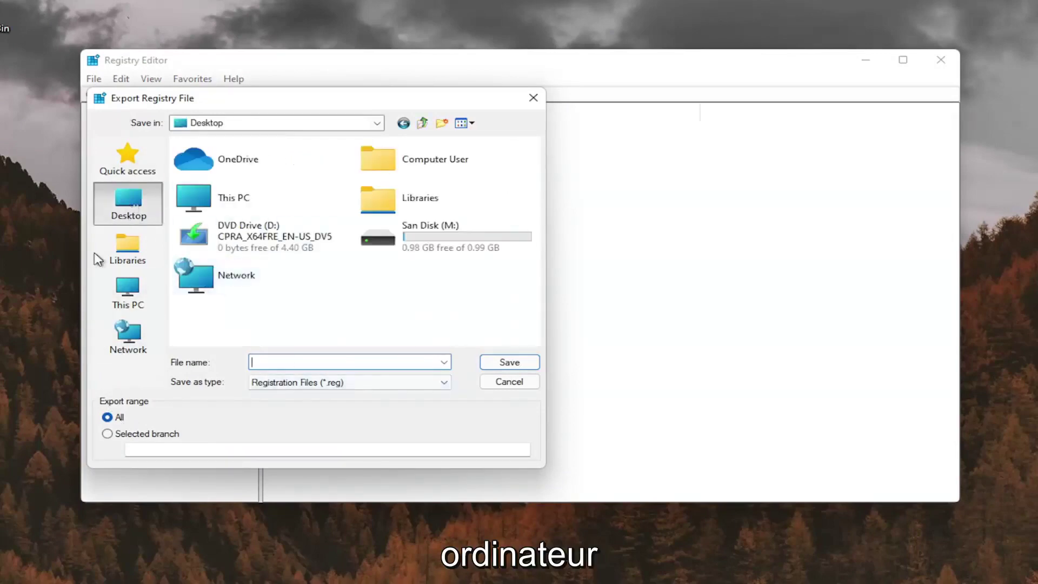
left_click(529, 105)
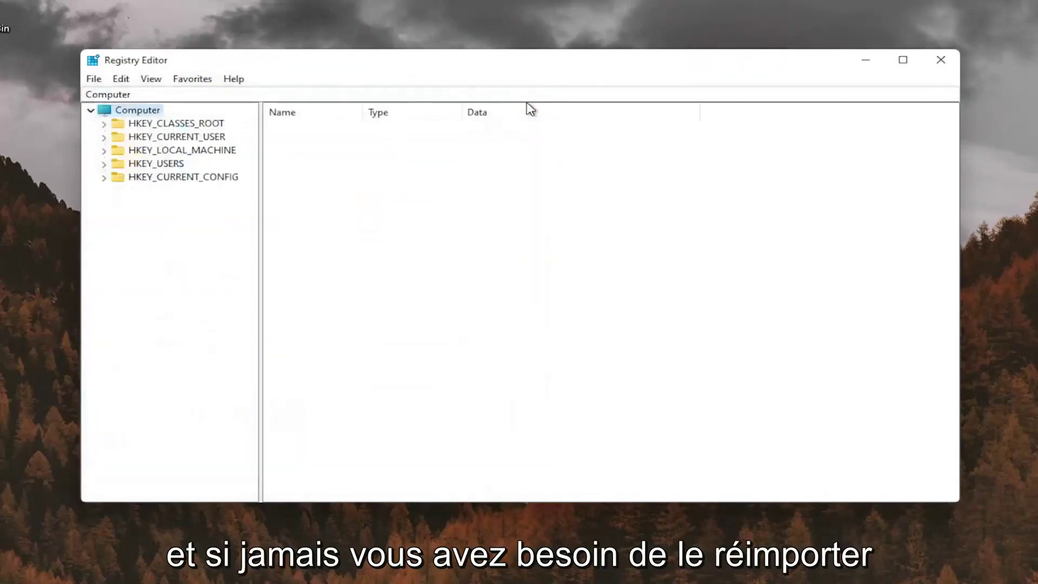
Open File > Import, browse the Desktop for a backup, then cancel it.
left_click(101, 82)
left_click(116, 98)
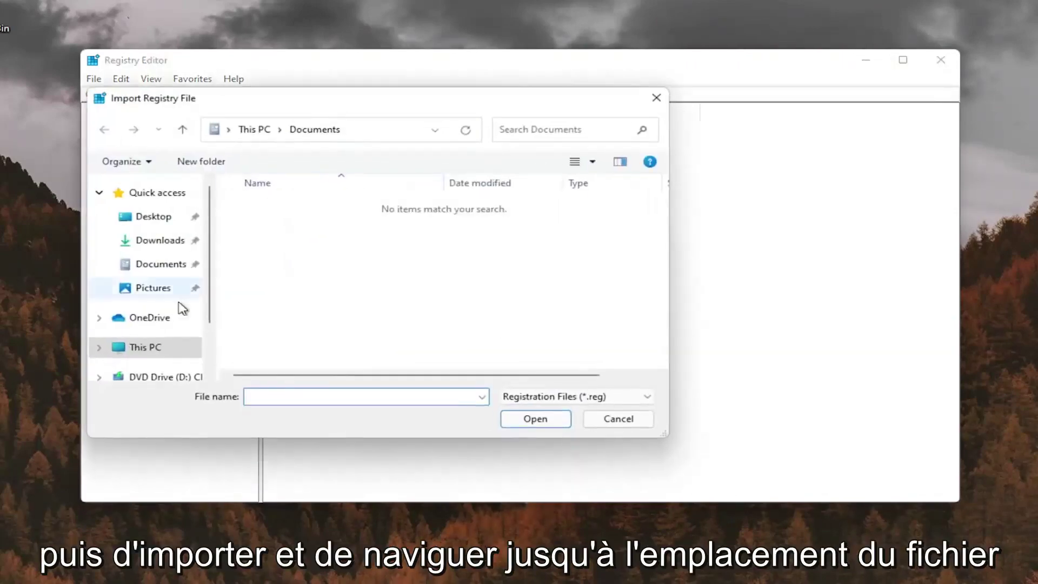
left_click(154, 216)
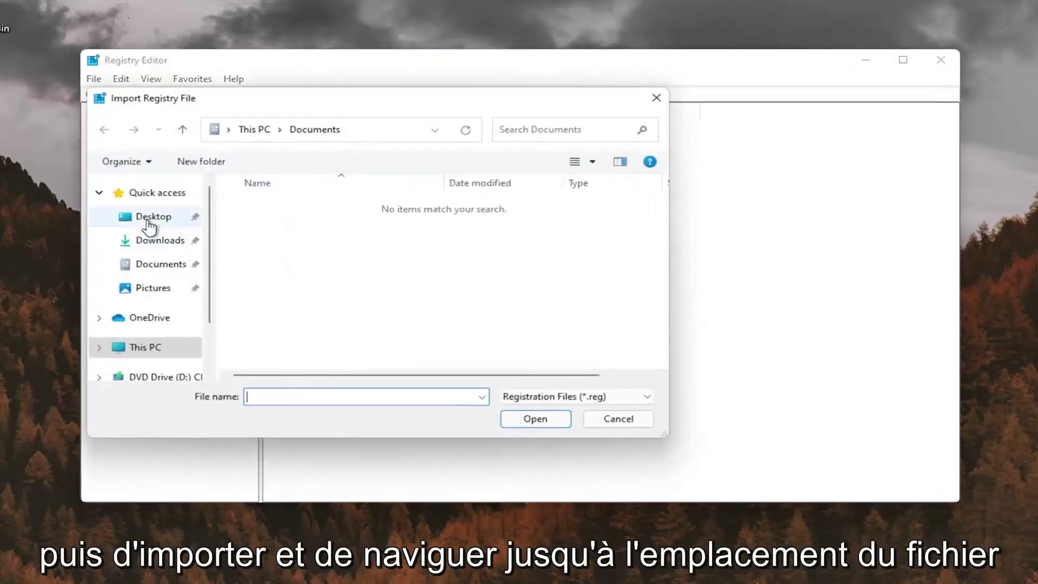
left_click(630, 422)
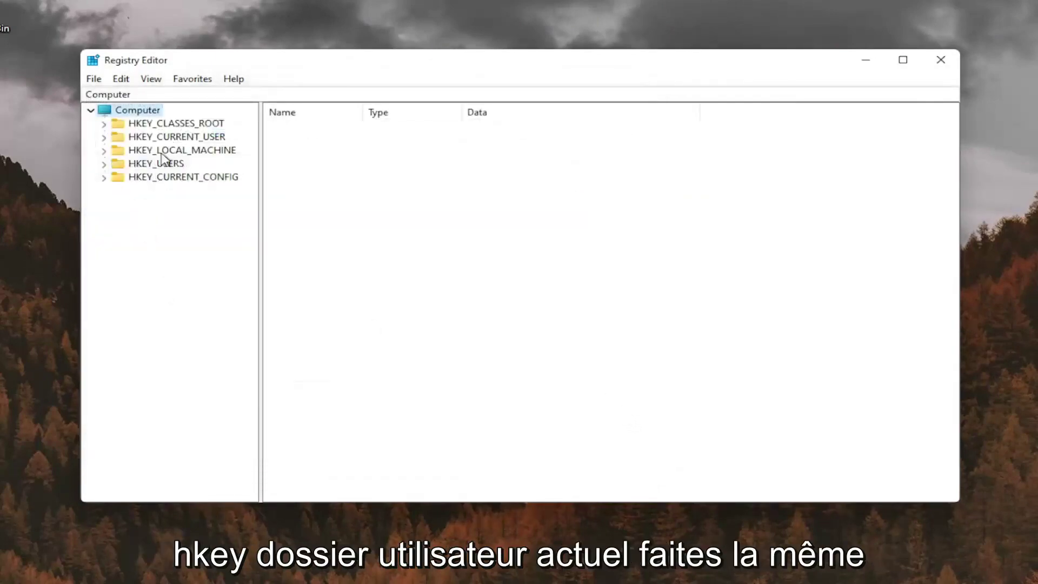
Navigate to HKEY_CURRENT_USER\Control Panel\Desktop and widen the tree pane and Name column.
double_click(168, 139)
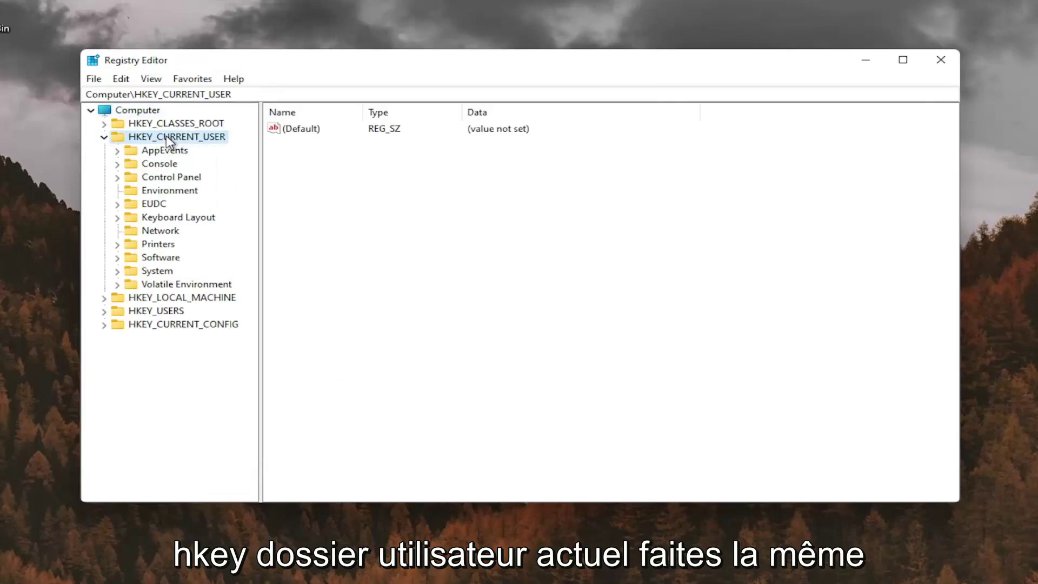
double_click(164, 180)
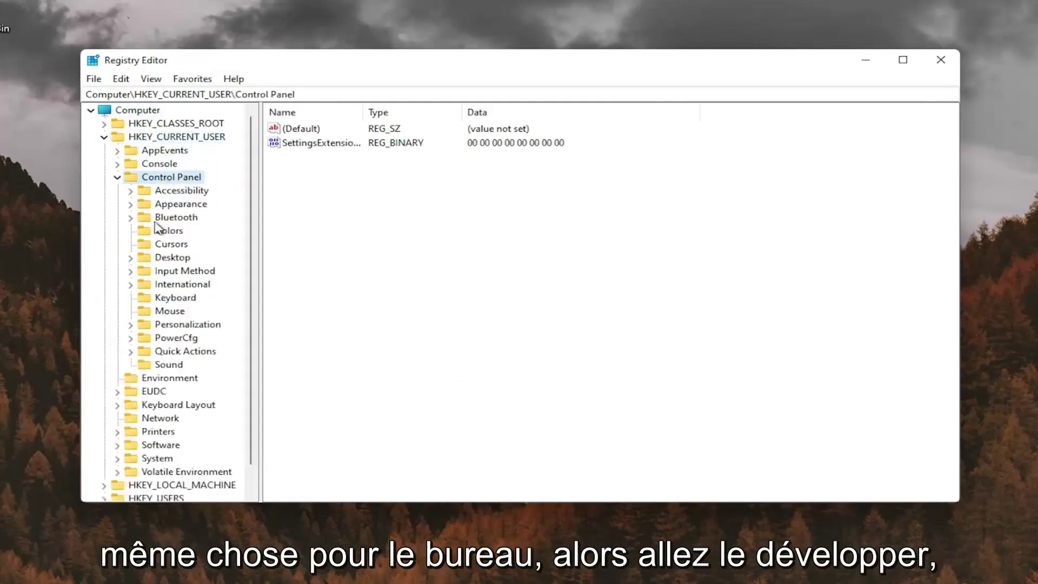
left_click(168, 264)
double_click(168, 263)
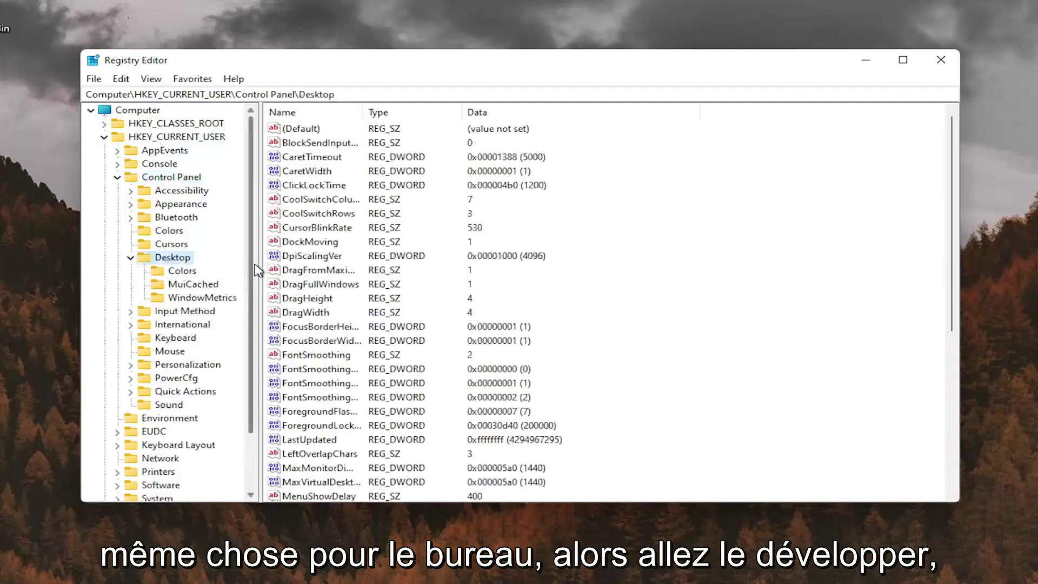
left_click_drag(260, 256, 282, 256)
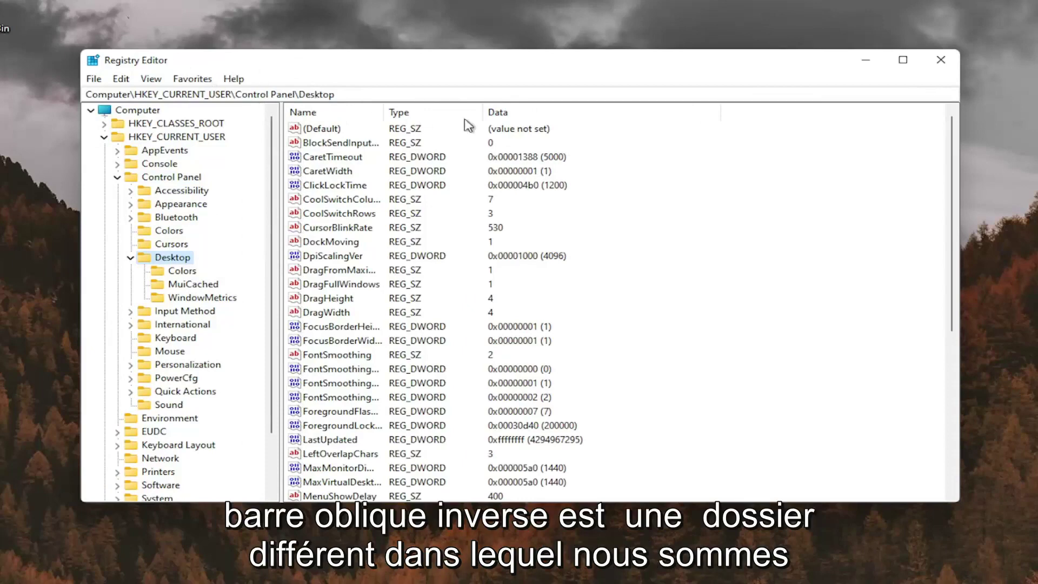
left_click_drag(378, 107, 435, 107)
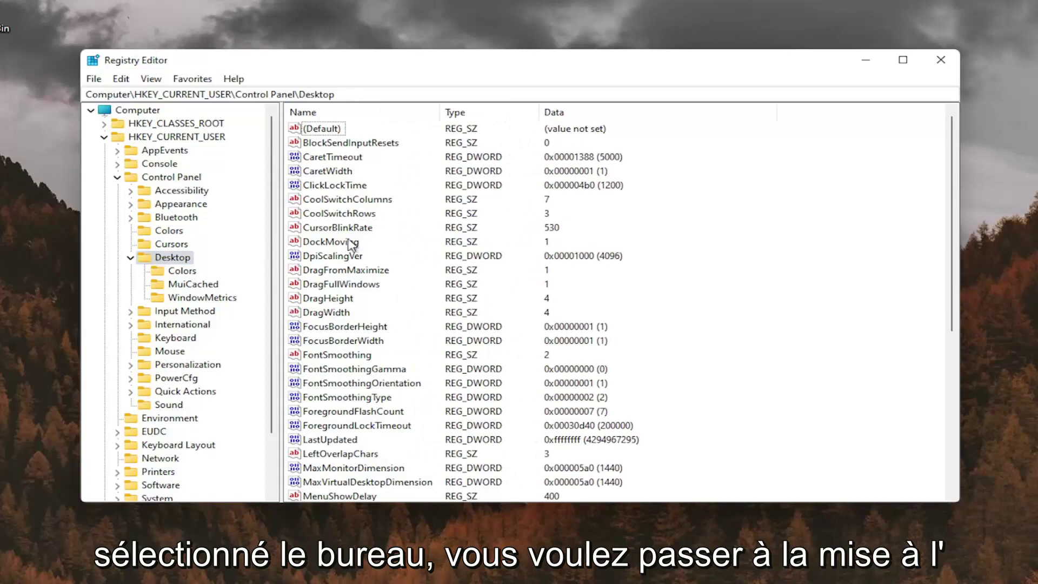
Change Win8DpiScaling's value data from 0 to 1.
scroll(360, 302, "down", 5)
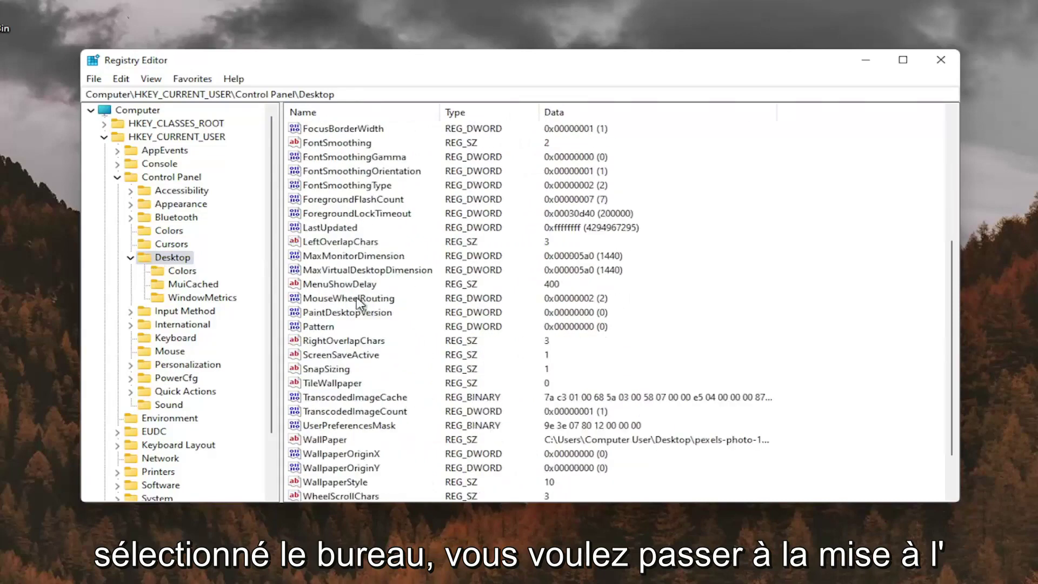
scroll(359, 303, "down", 2)
left_click(338, 470)
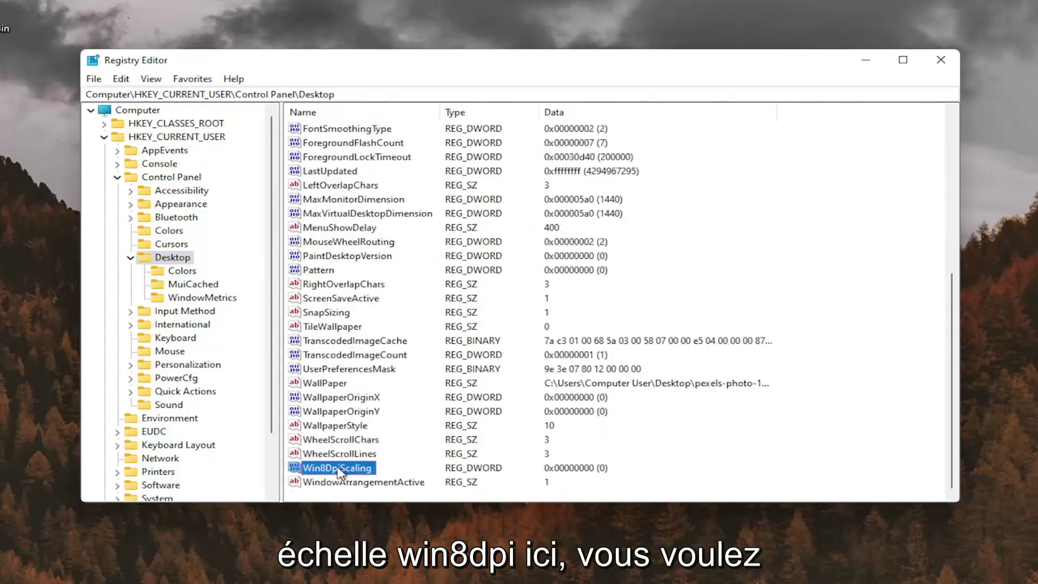
double_click(338, 468)
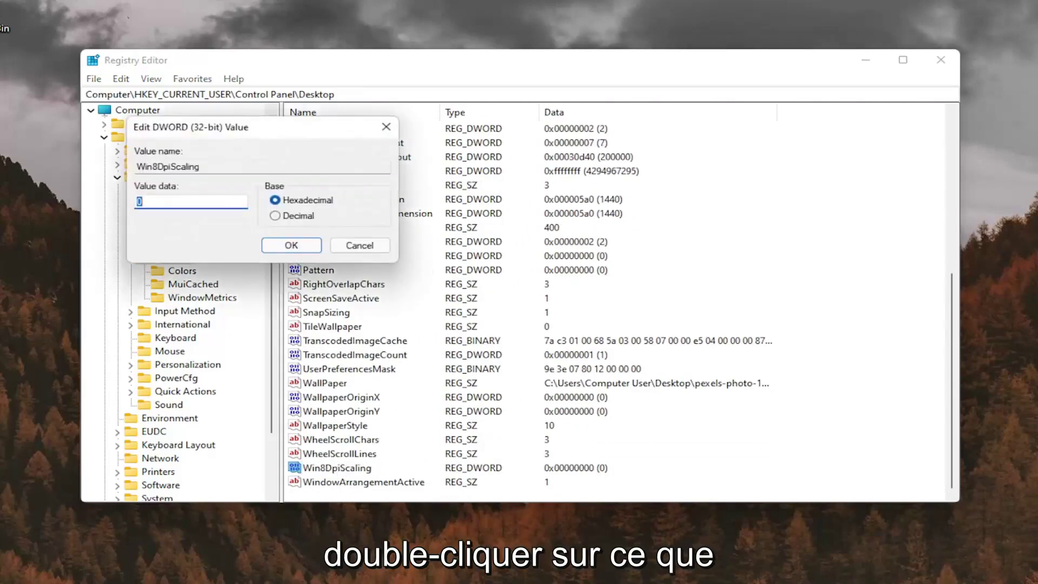
key("BackSpace")
type("1")
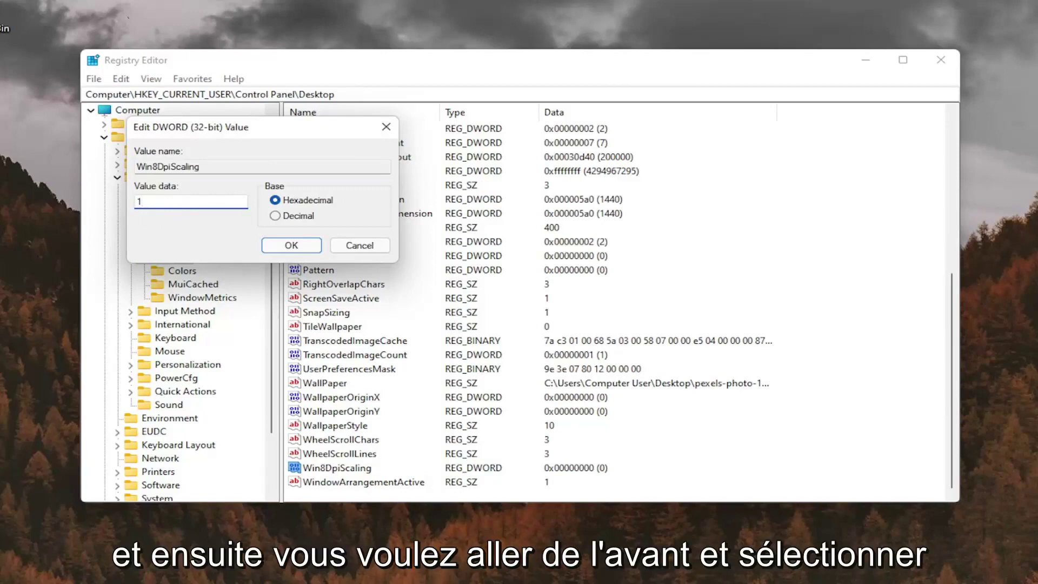
left_click(291, 246)
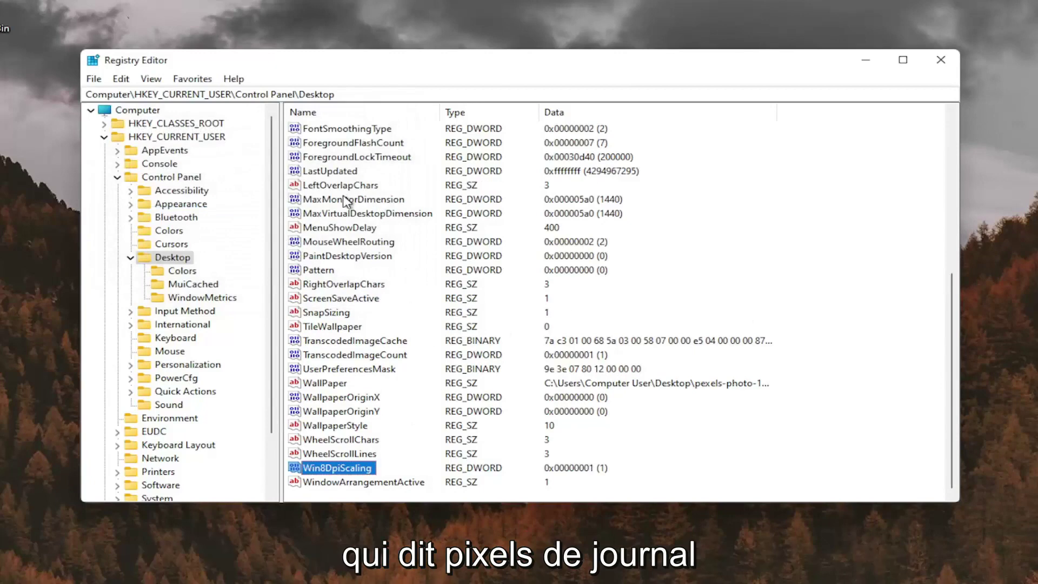
Create a new DWORD (32-bit) value named LogPixels in the Desktop key.
left_click(349, 233)
scroll(350, 237, "up", 2)
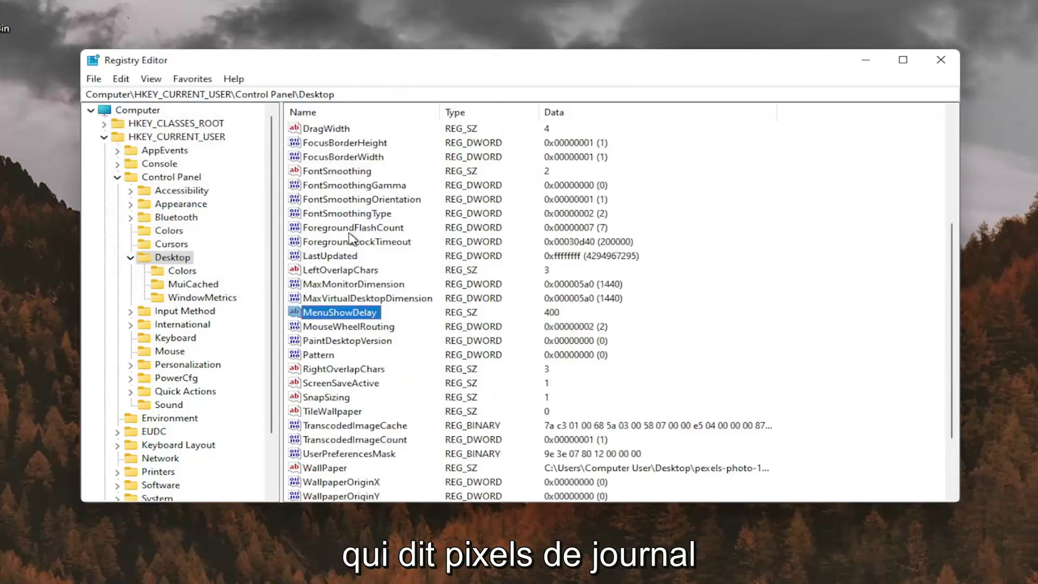
scroll(349, 236, "down", 2)
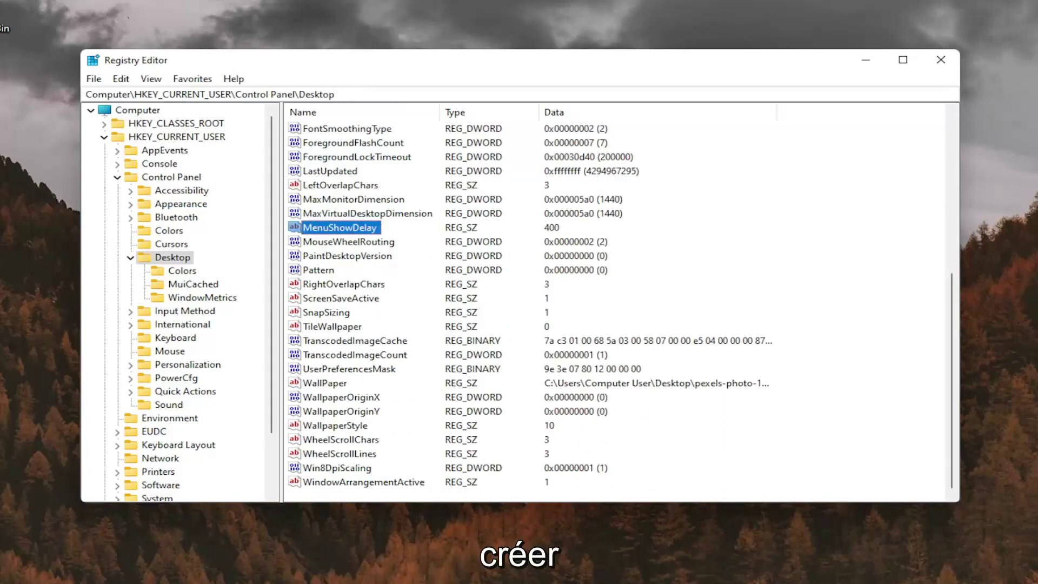
scroll(357, 478, "up", 6)
scroll(376, 371, "down", 6)
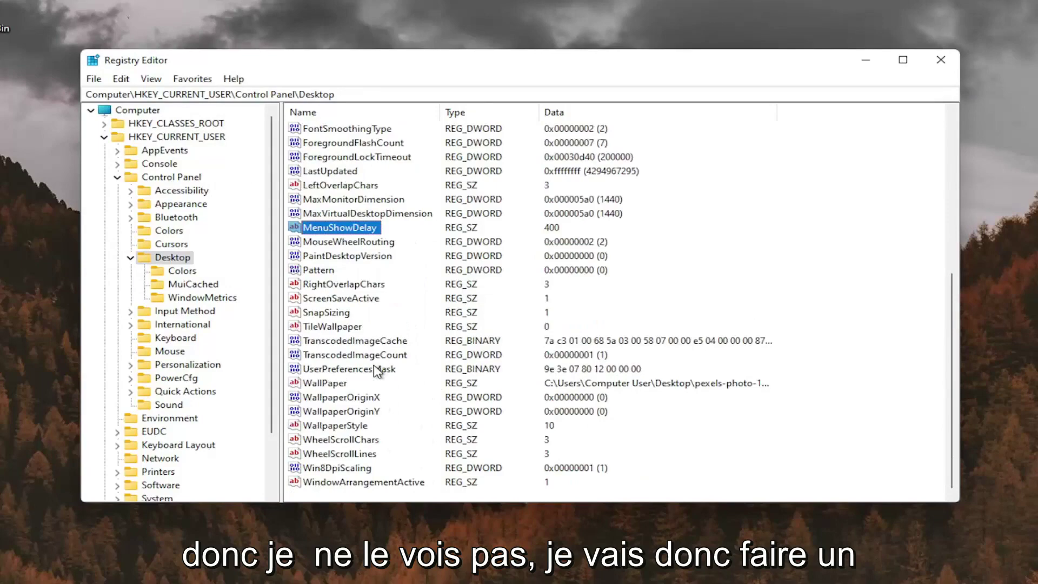
right_click(767, 189)
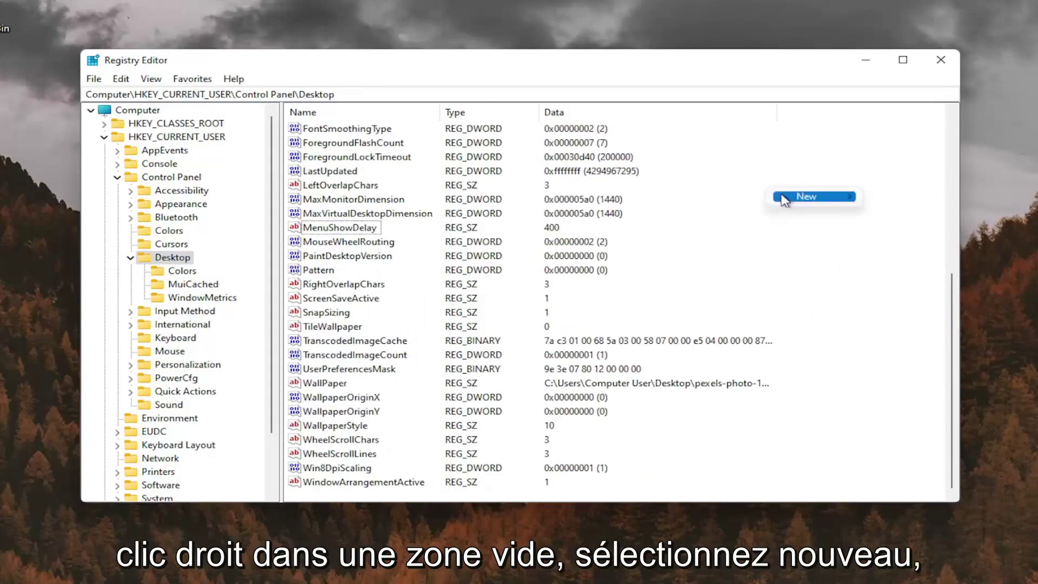
mouse_move(813, 203)
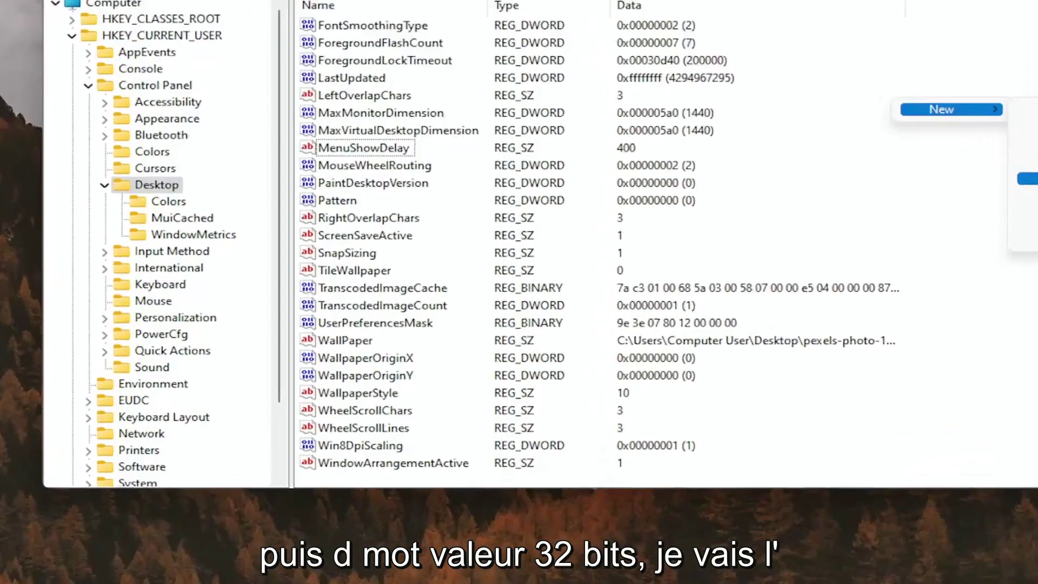
left_click(938, 252)
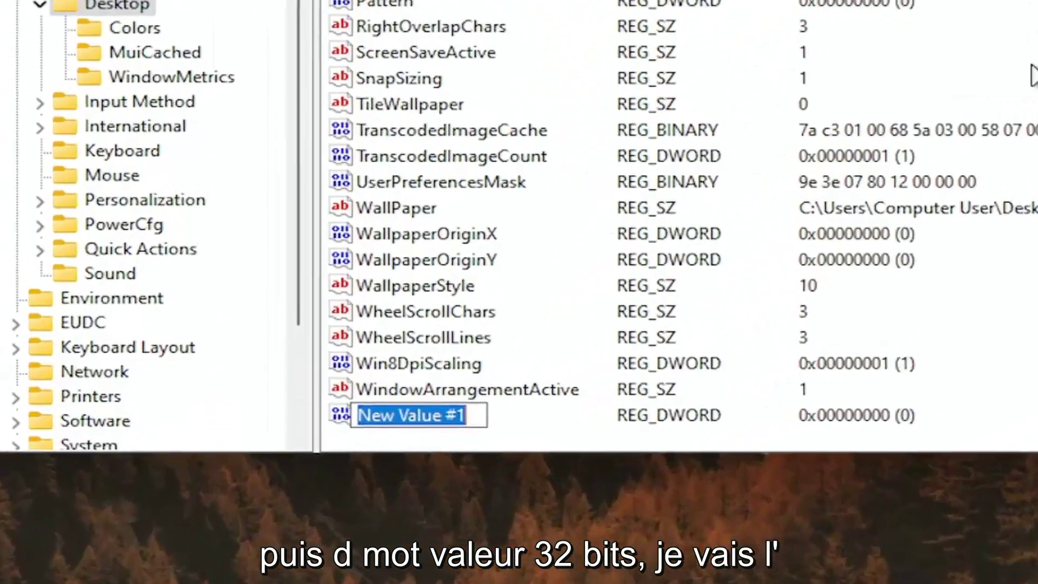
type("Log")
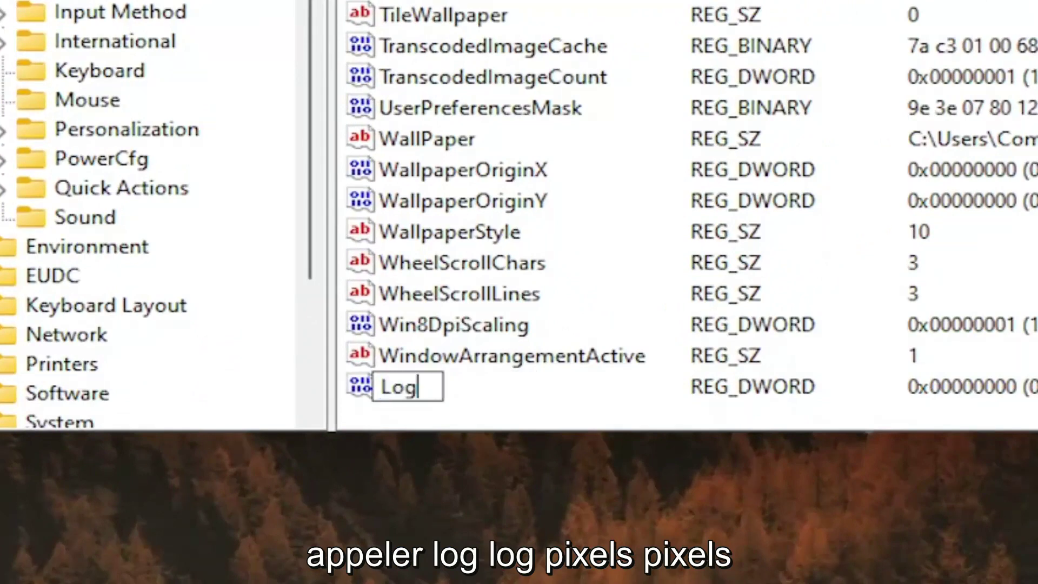
type("Pixels")
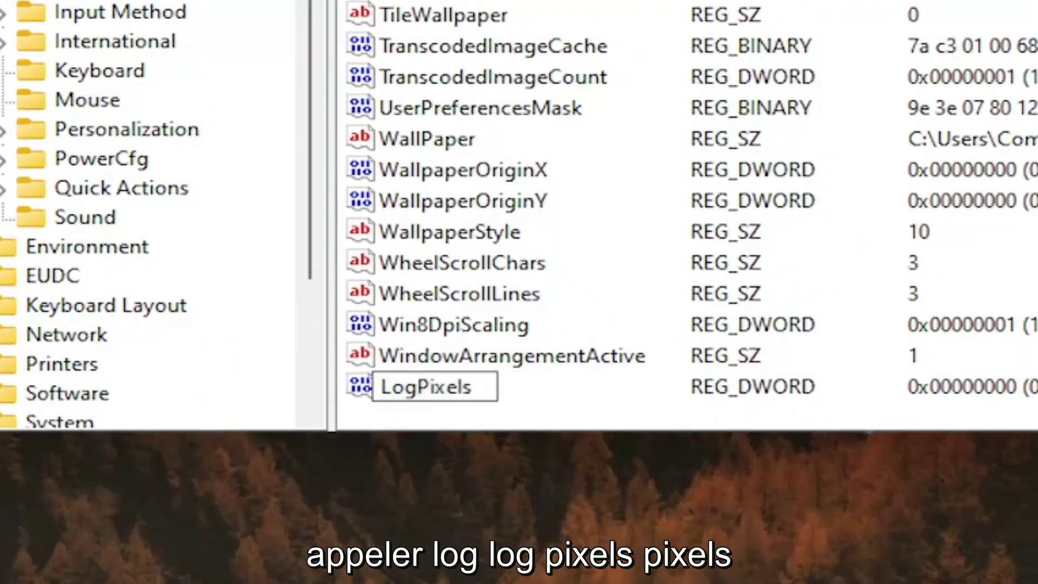
key("Return")
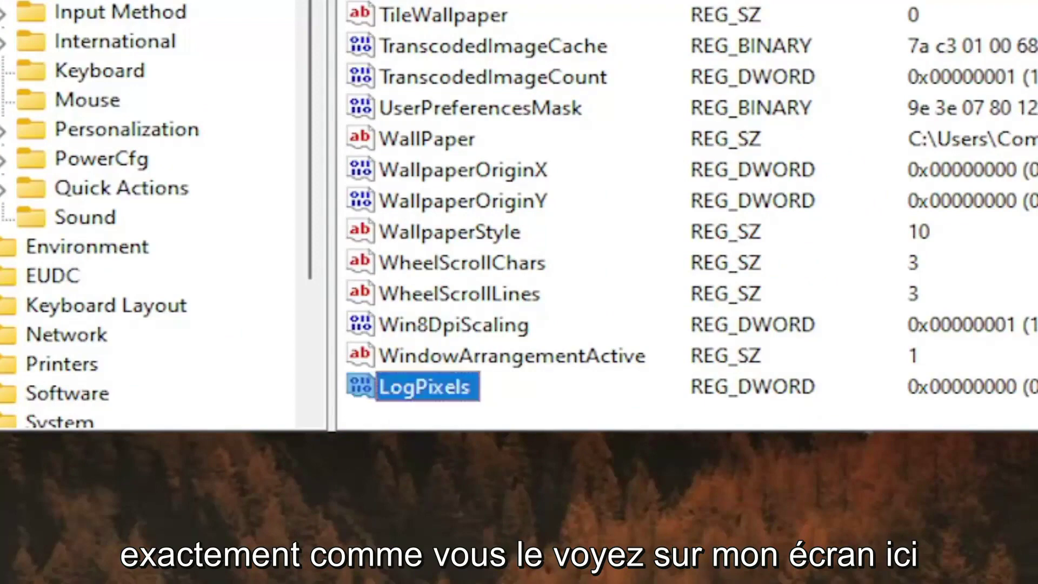
Set LogPixels value data to 78.
double_click(458, 397)
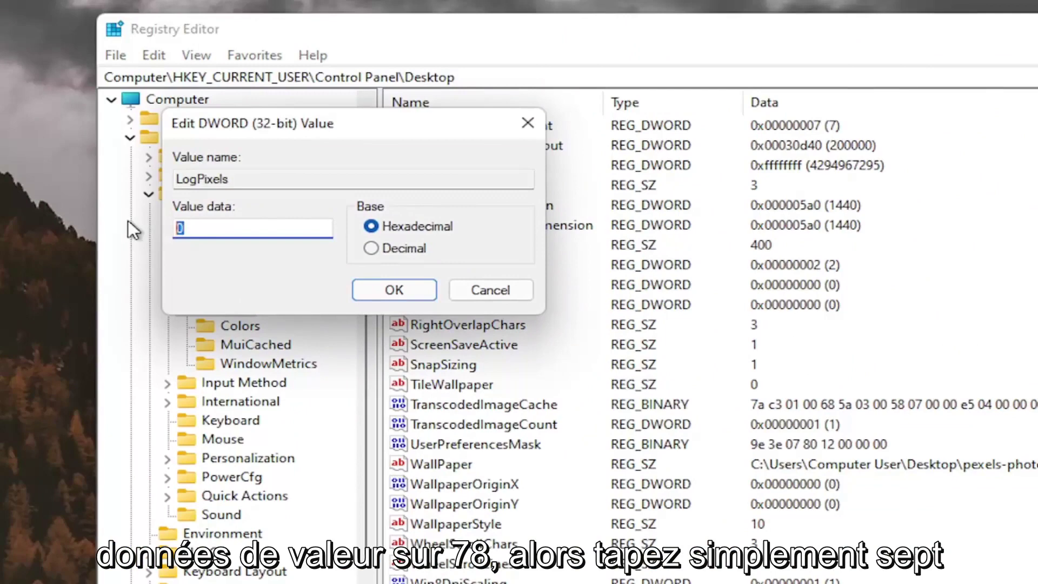
type("78")
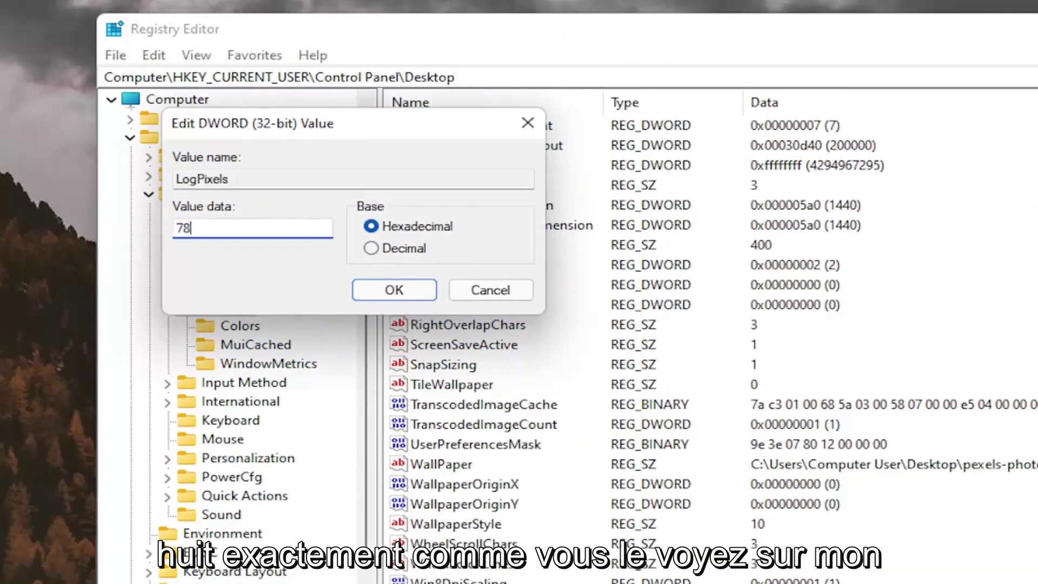
left_click(369, 286)
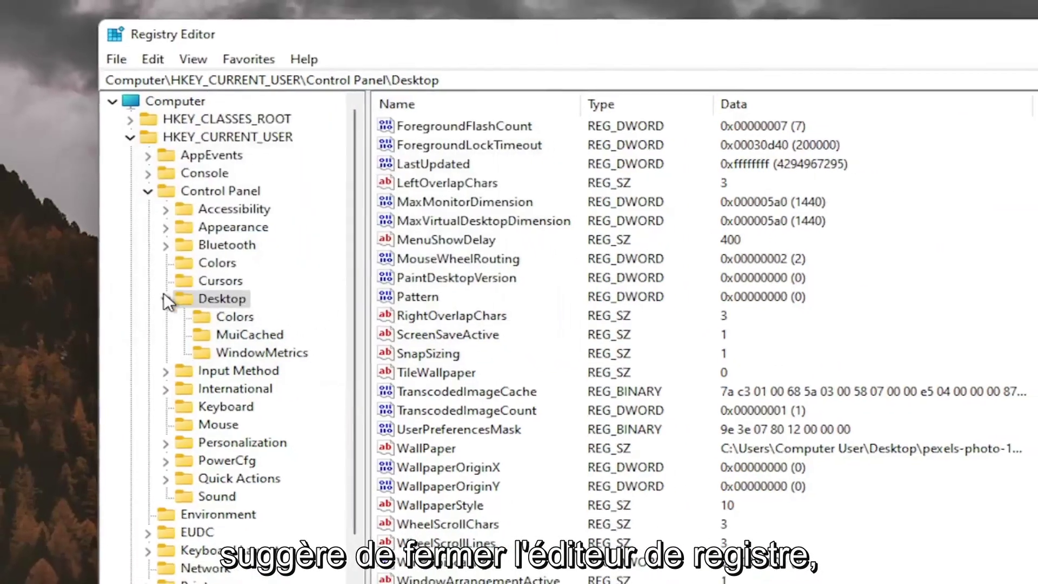
Collapse the tree back to the Computer root and close Registry Editor.
left_click(167, 306)
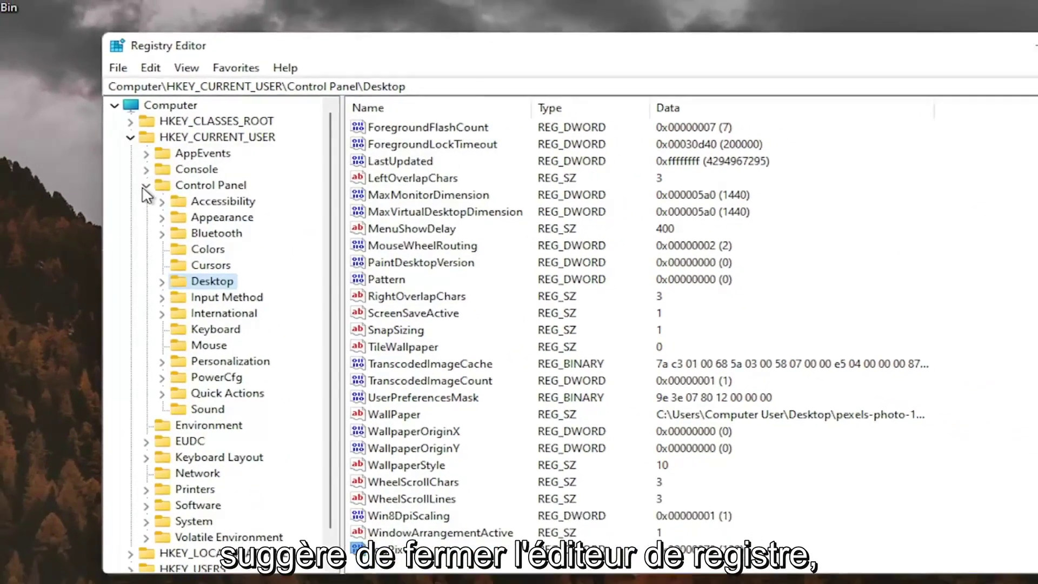
left_click(145, 186)
left_click(130, 138)
left_click(171, 105)
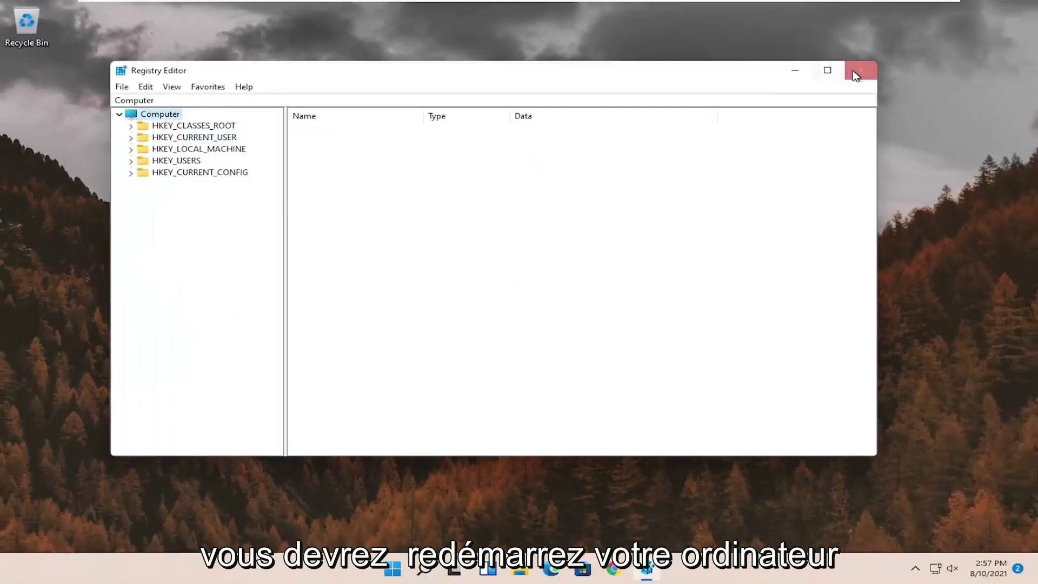
left_click(856, 76)
Restart Windows via Start's Shut down or sign out > Restart.
right_click(408, 568)
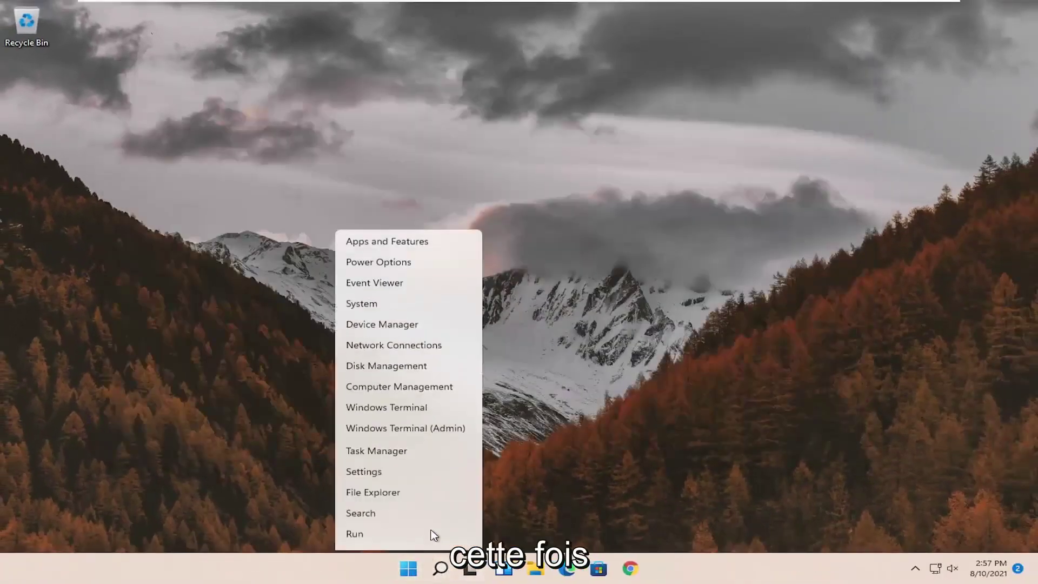
mouse_move(428, 517)
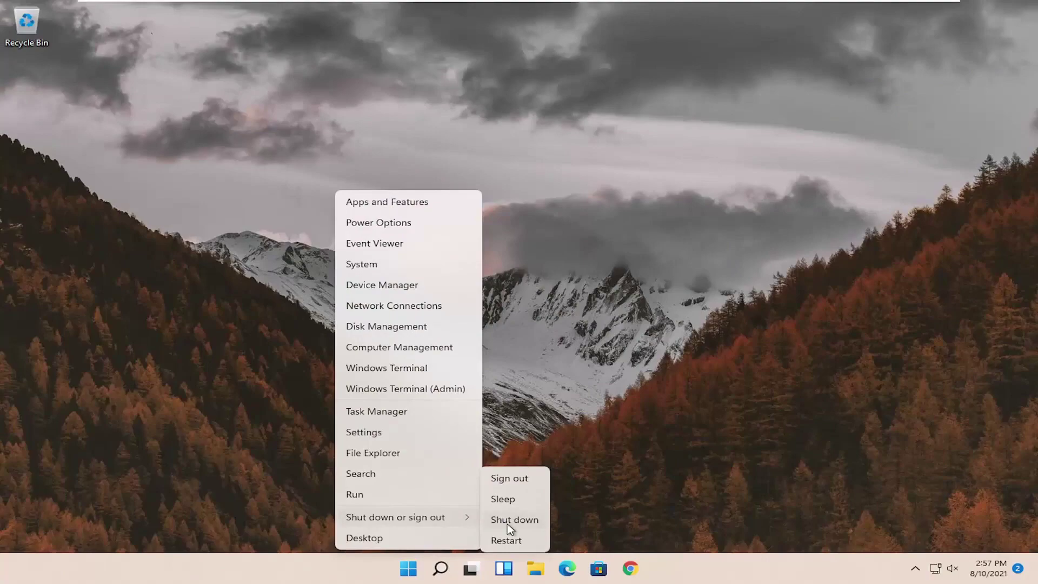
left_click(506, 540)
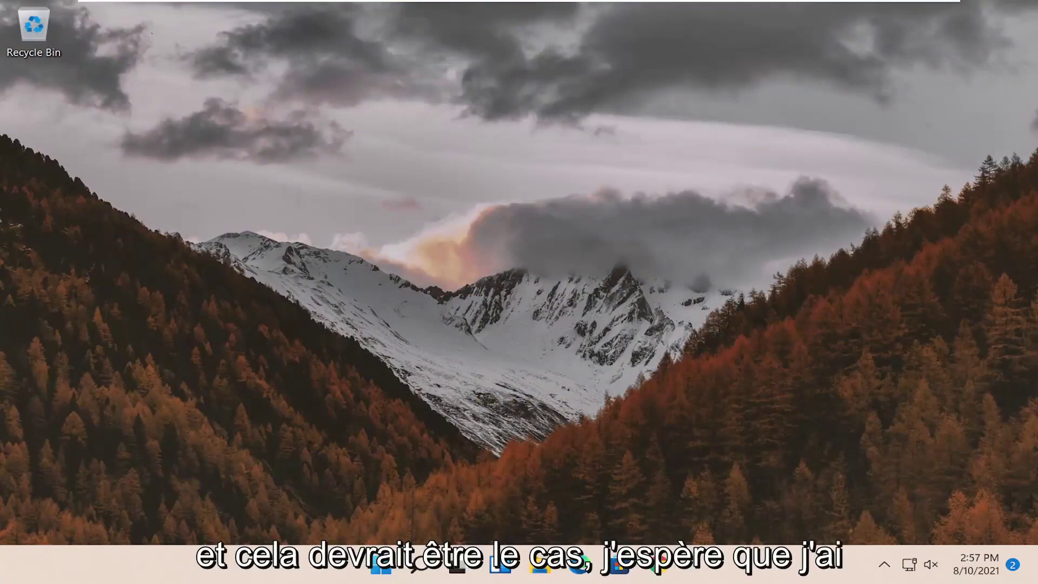
left_click_drag(644, 457, 452, 510)
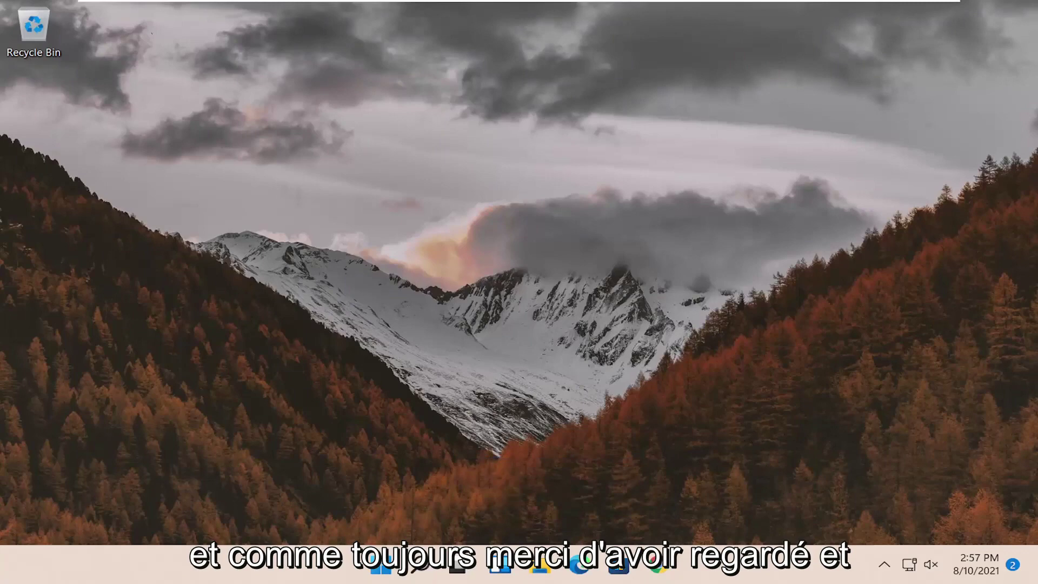